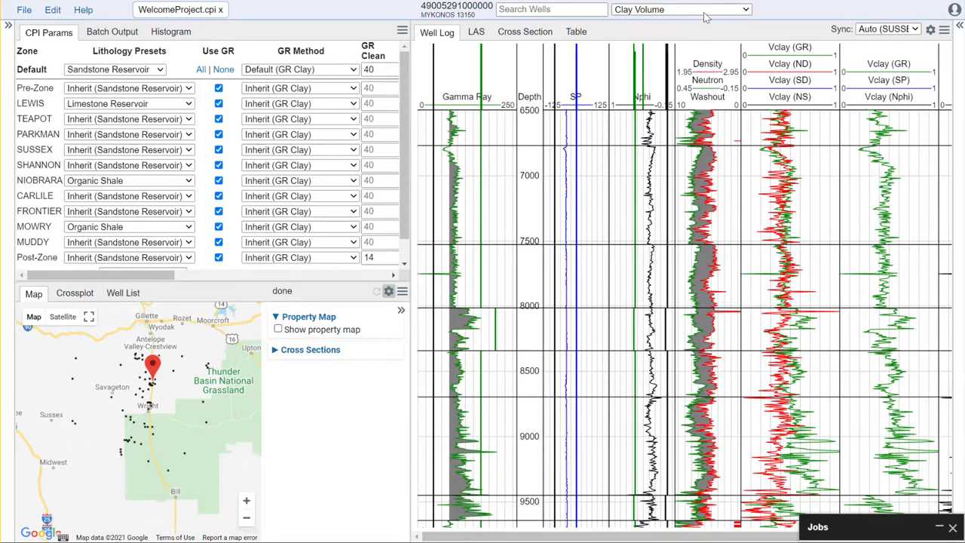
# Step: Switch the petrophysical workflow to Cutoffs Interpretation and widen the parameters pane so all three cutoff columns fit
pyautogui.click(705, 17)
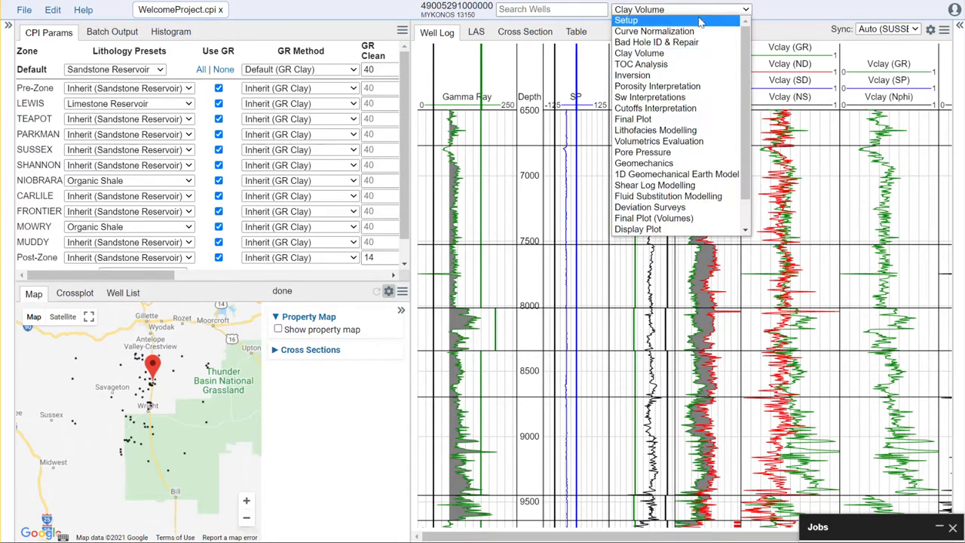
pyautogui.click(676, 113)
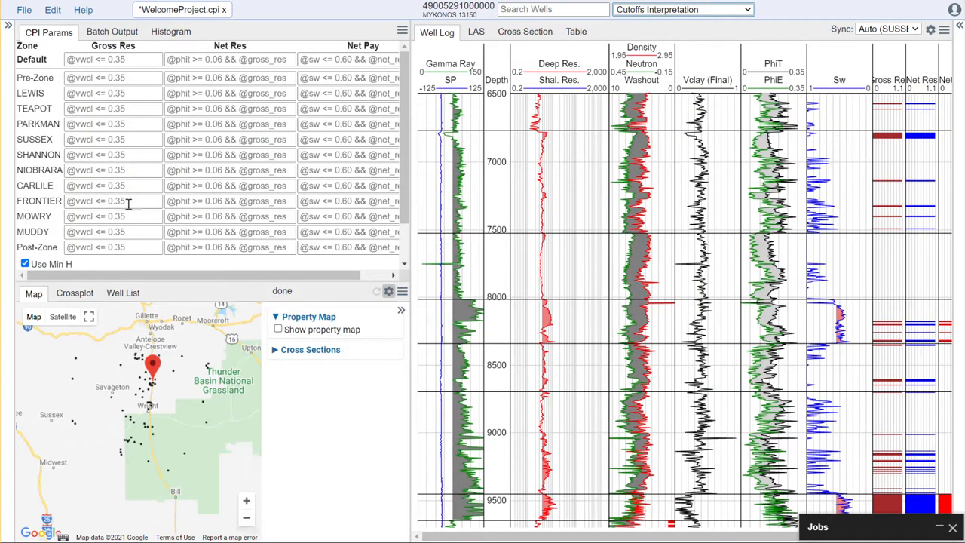
pyautogui.moveTo(414, 186); pyautogui.dragTo(460, 185)
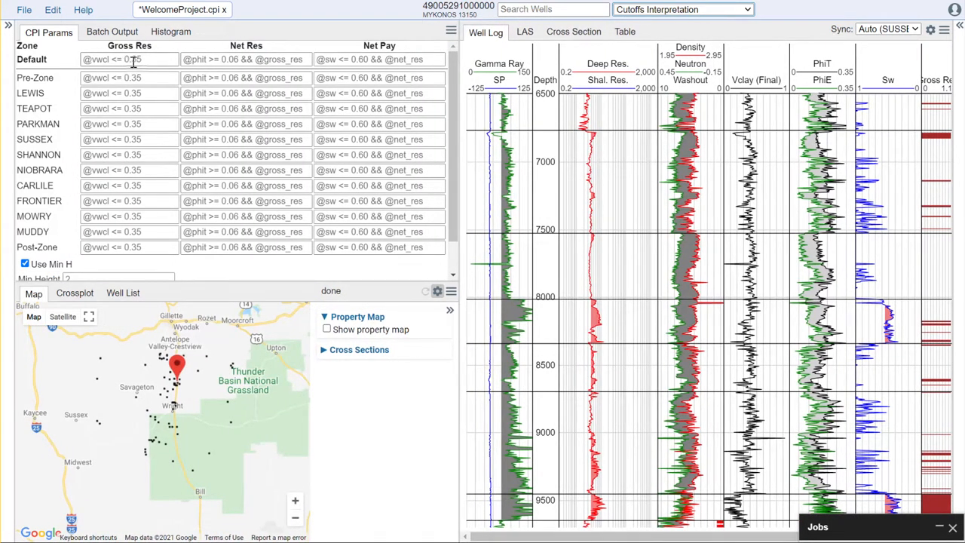
pyautogui.click(133, 60)
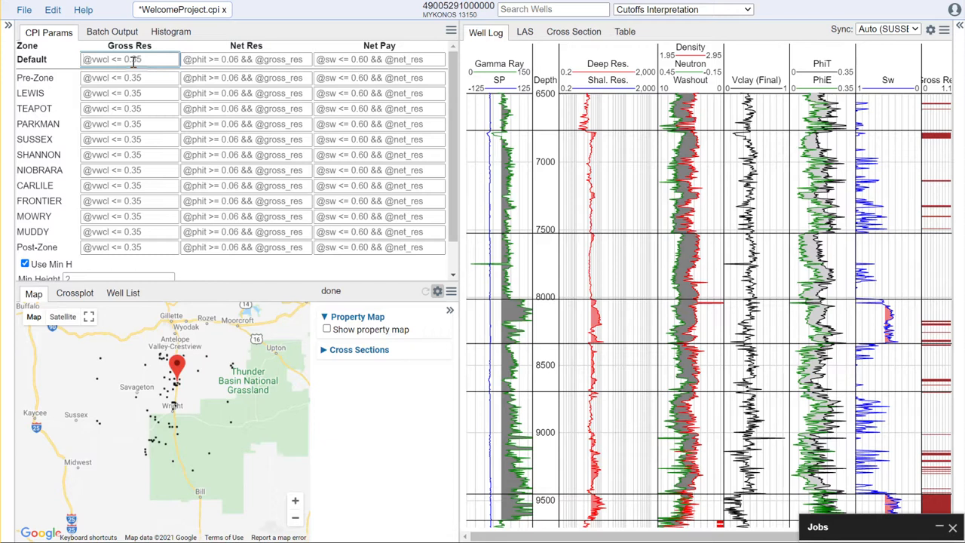
pyautogui.write('@')
pyautogui.press('BackSpace')
pyautogui.write('@vwcl <= 0.4')
pyautogui.write('0.30')
pyautogui.click(140, 77)
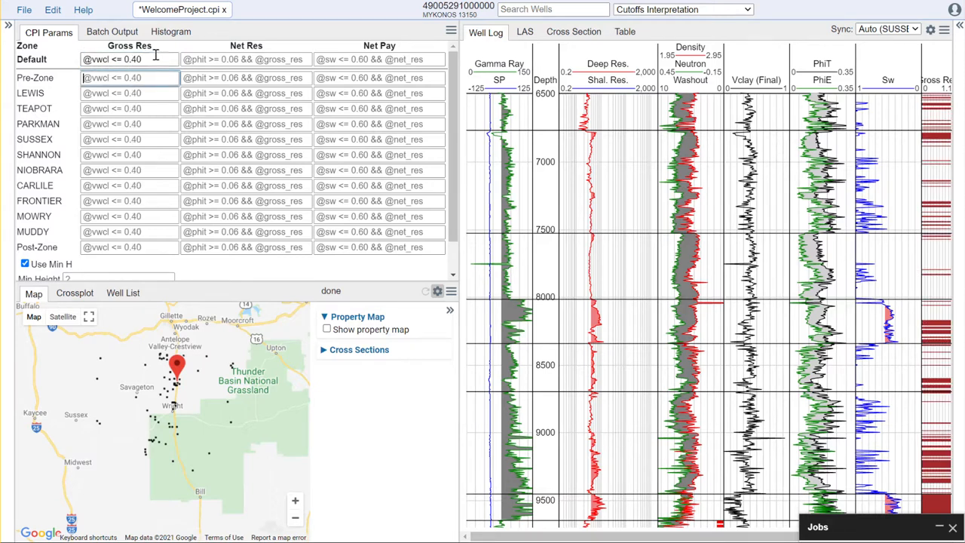
pyautogui.click(156, 54)
pyautogui.hotkey('ctrl', 'c')
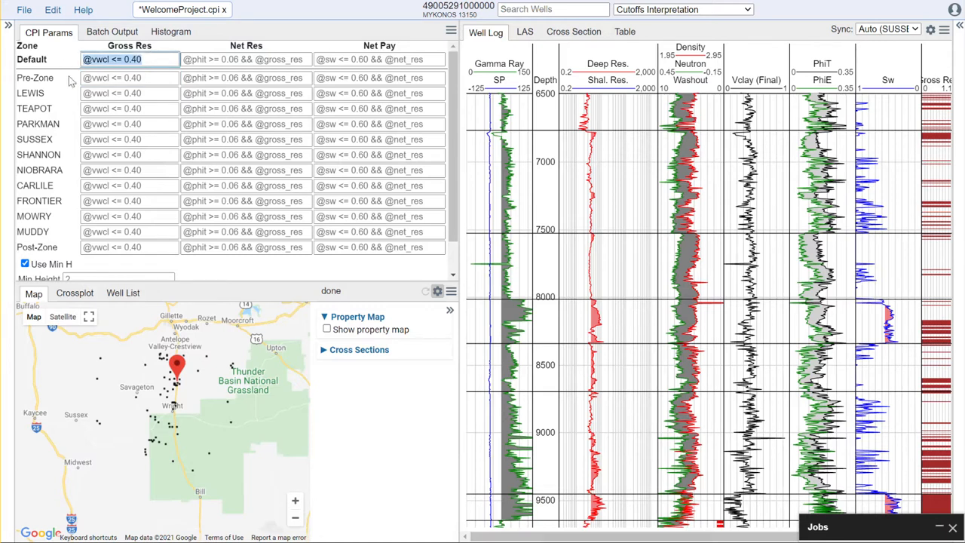
pyautogui.click(110, 171)
pyautogui.hotkey('ctrl', 'v')
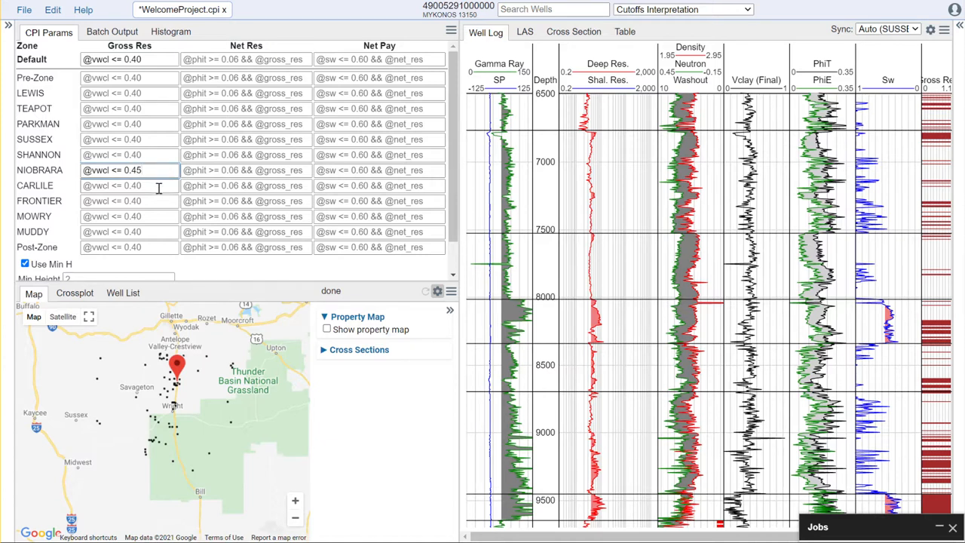
pyautogui.click(158, 189)
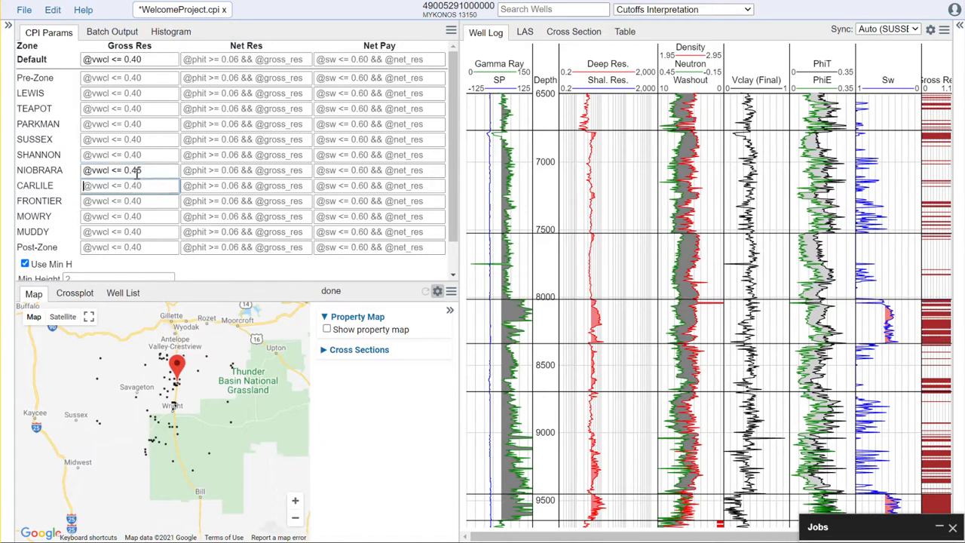
pyautogui.click(231, 63)
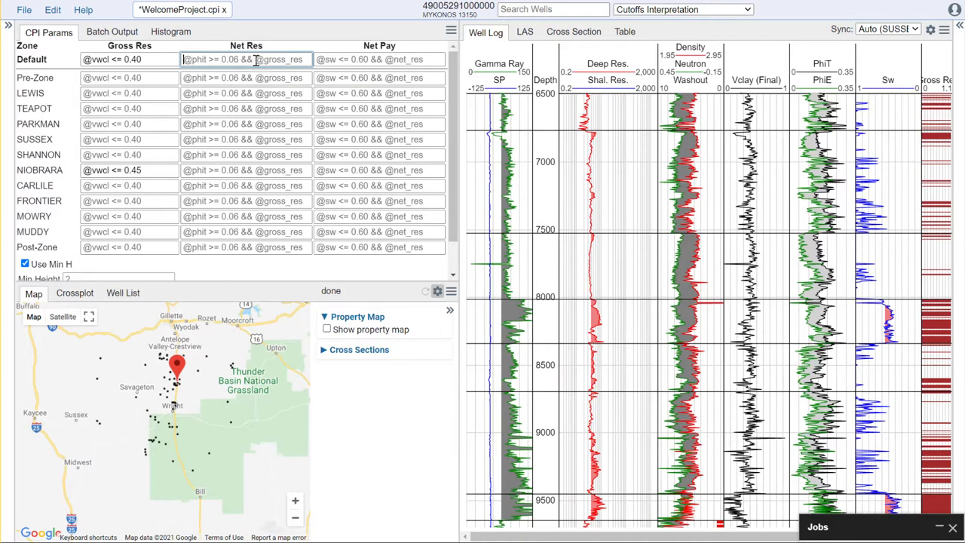
pyautogui.write('@phie')
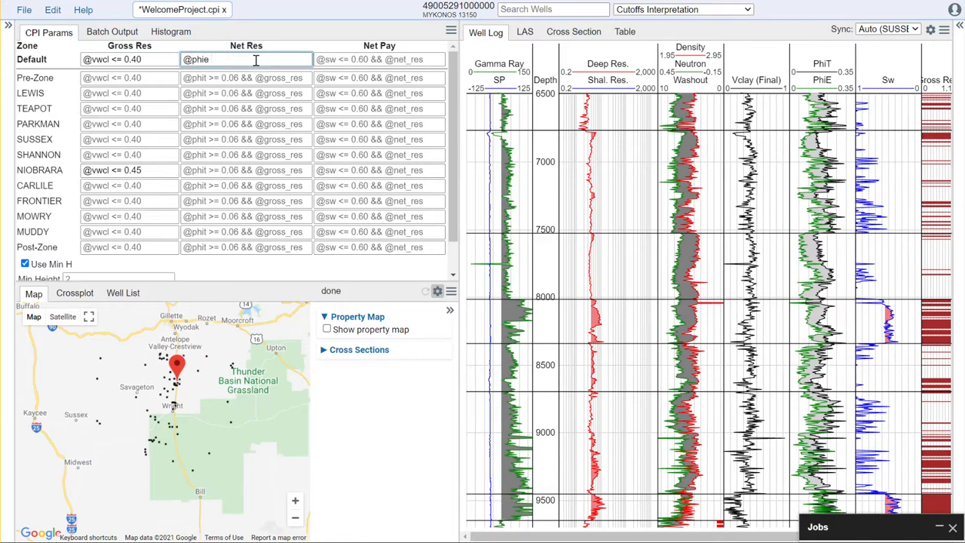
pyautogui.write(' >= 0.06 &&')
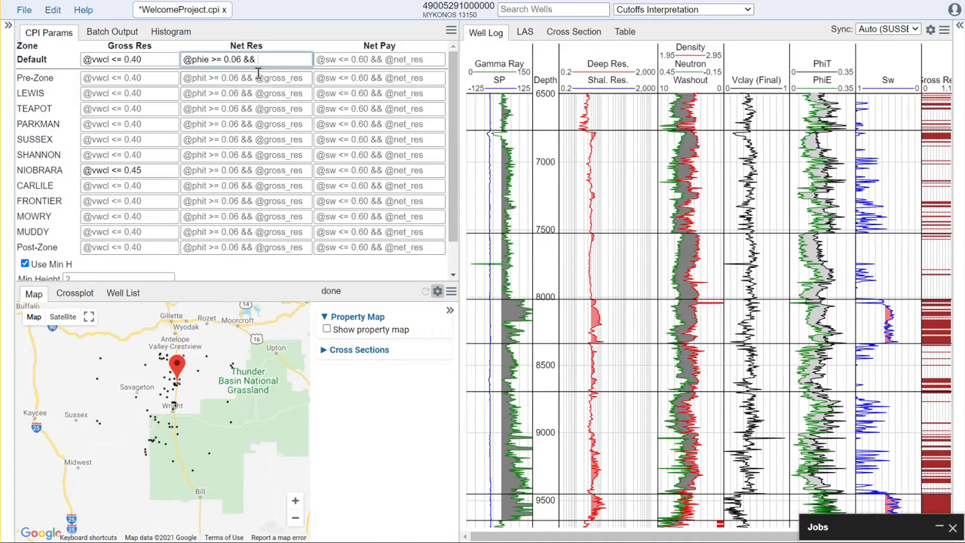
pyautogui.write(' @gross_res')
pyautogui.click(258, 78)
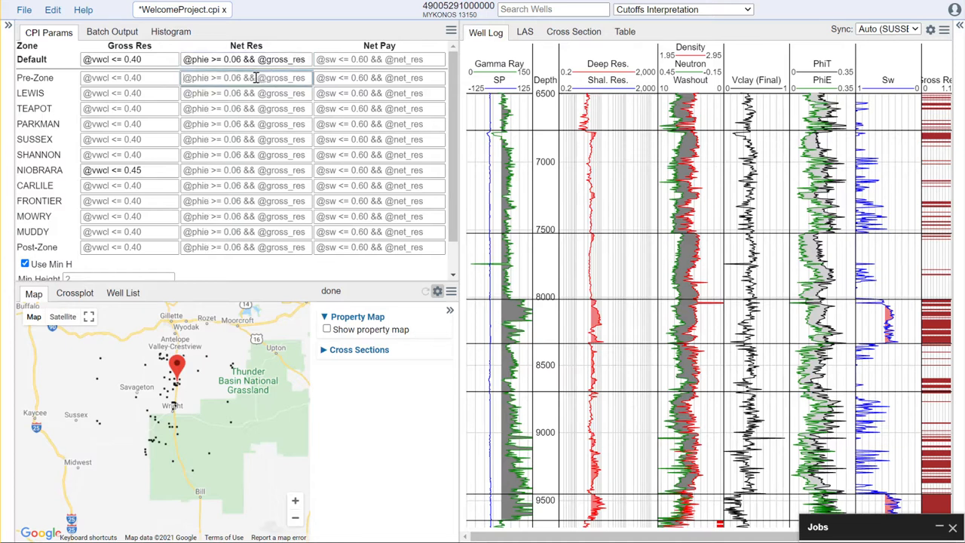
pyautogui.click(372, 62)
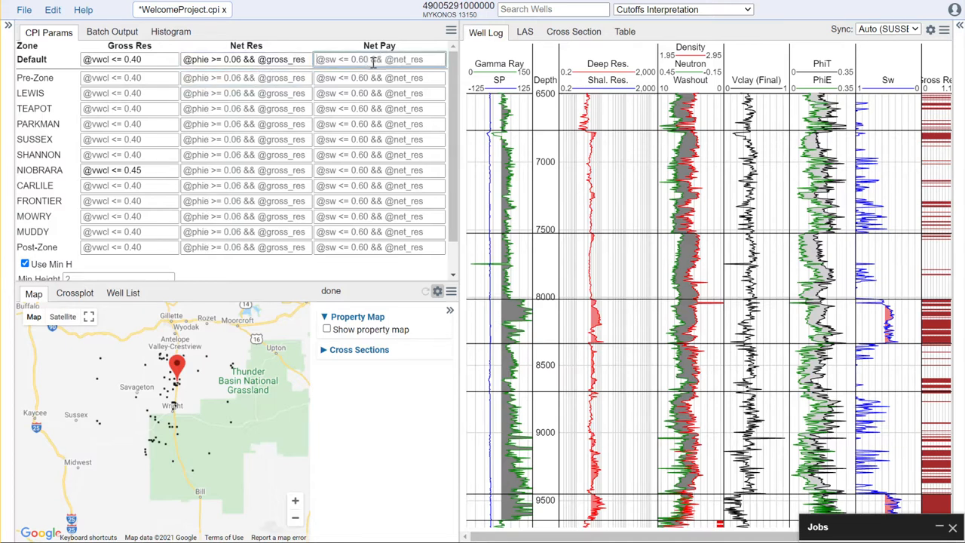
pyautogui.write('@')
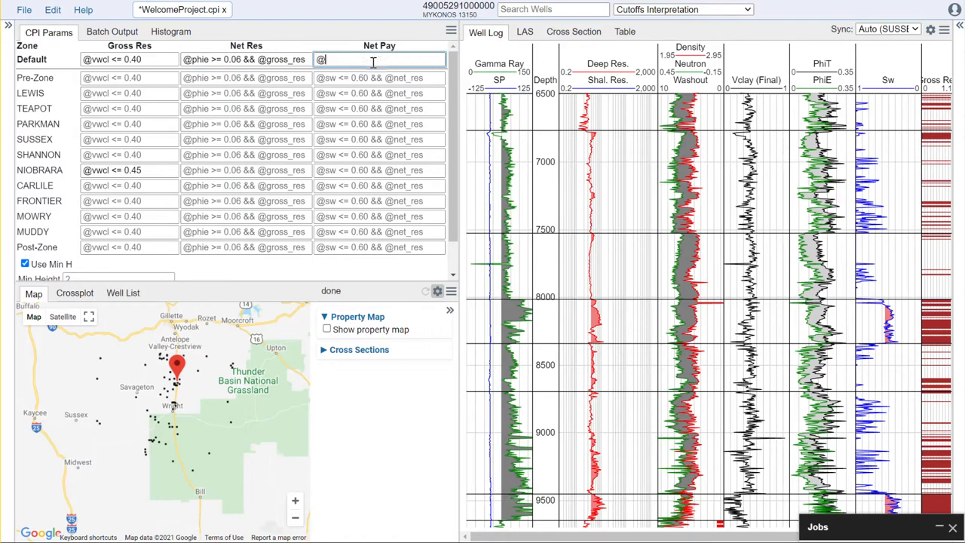
pyautogui.write('sw')
pyautogui.write('<= 0.60 && @net_res')
pyautogui.click(394, 172)
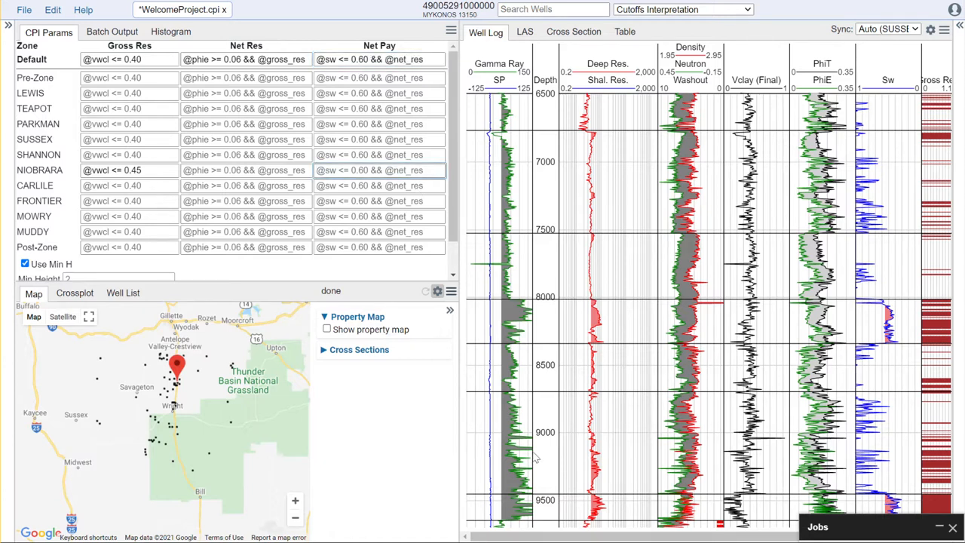
# Step: Bring the reservoir and pay flag tracks into view and show the net_res_summary property map for NIOBRARA
pyautogui.moveTo(614, 538); pyautogui.dragTo(718, 539)
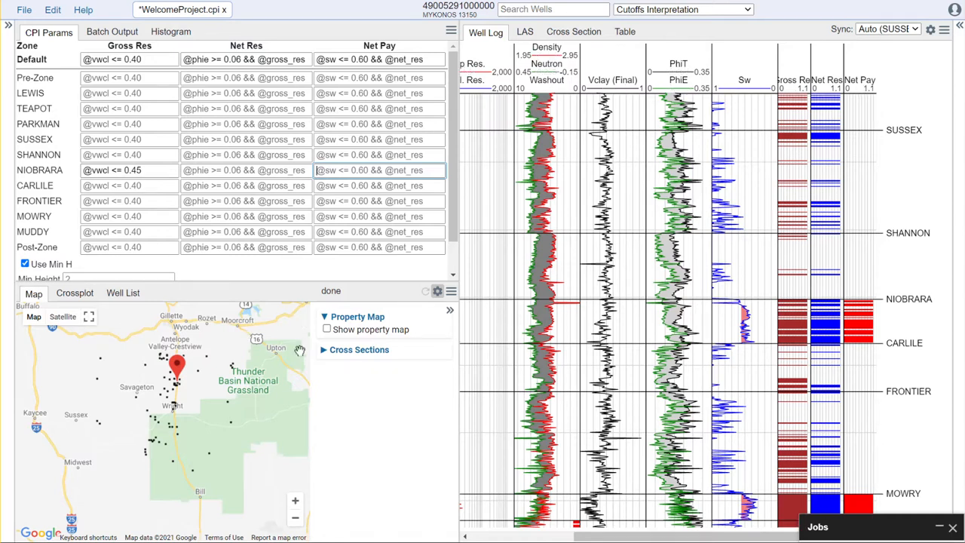
pyautogui.click(328, 330)
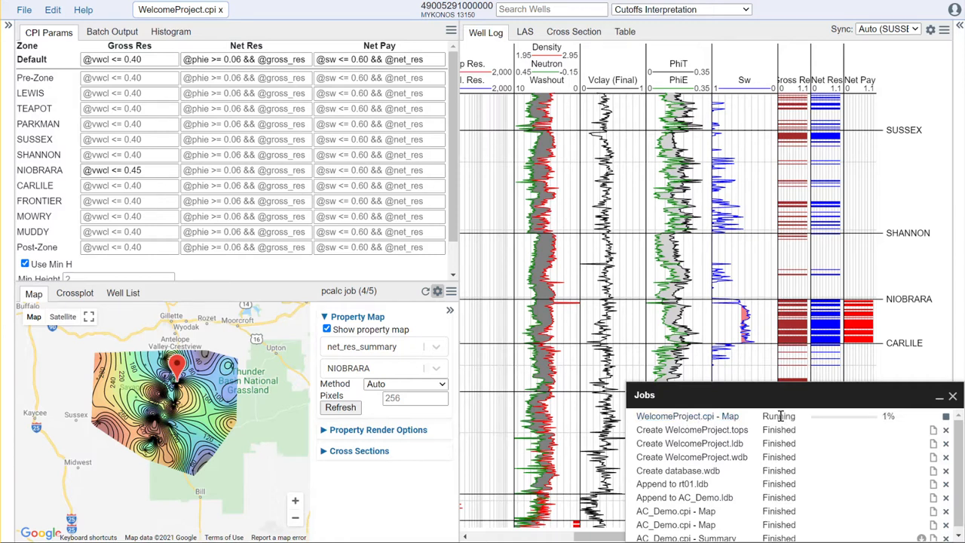
pyautogui.click(939, 396)
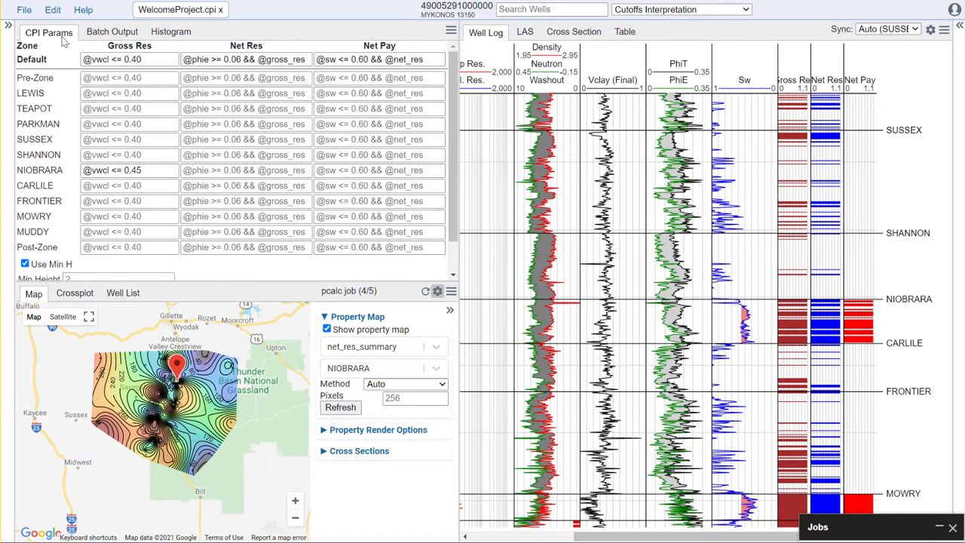
# Step: Export the project's well logs as LAS, including imported curves, skipping all-null curves and keeping the default computed curves selected
pyautogui.click(24, 12)
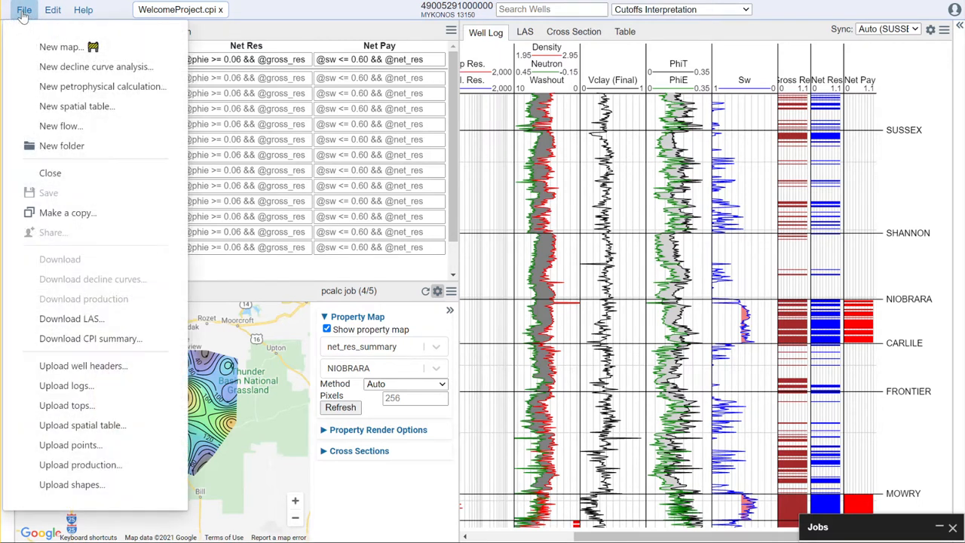
pyautogui.click(73, 320)
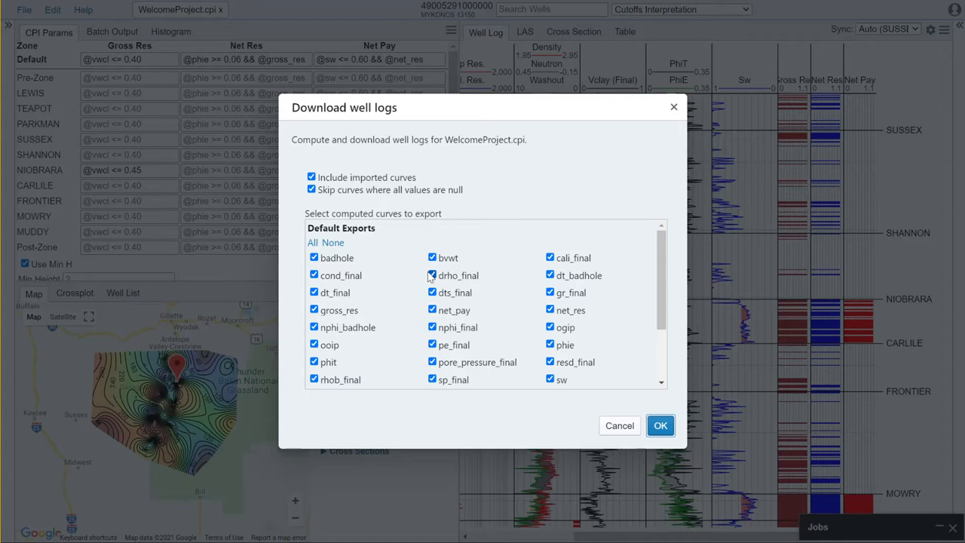
pyautogui.scroll(-4, 418, 275)
pyautogui.scroll(3, 400, 281)
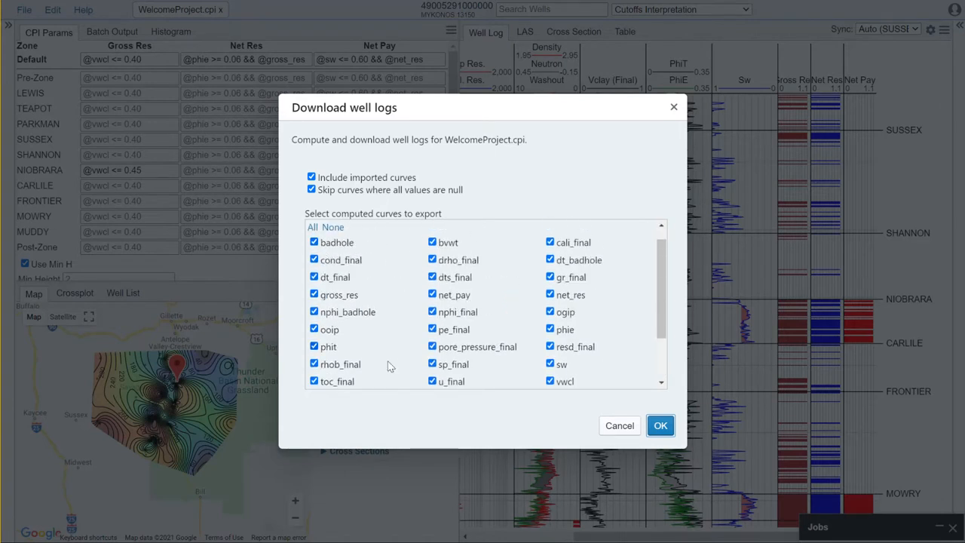
pyautogui.scroll(-4, 596, 301)
pyautogui.scroll(4, 596, 302)
pyautogui.click(661, 427)
pyautogui.click(660, 427)
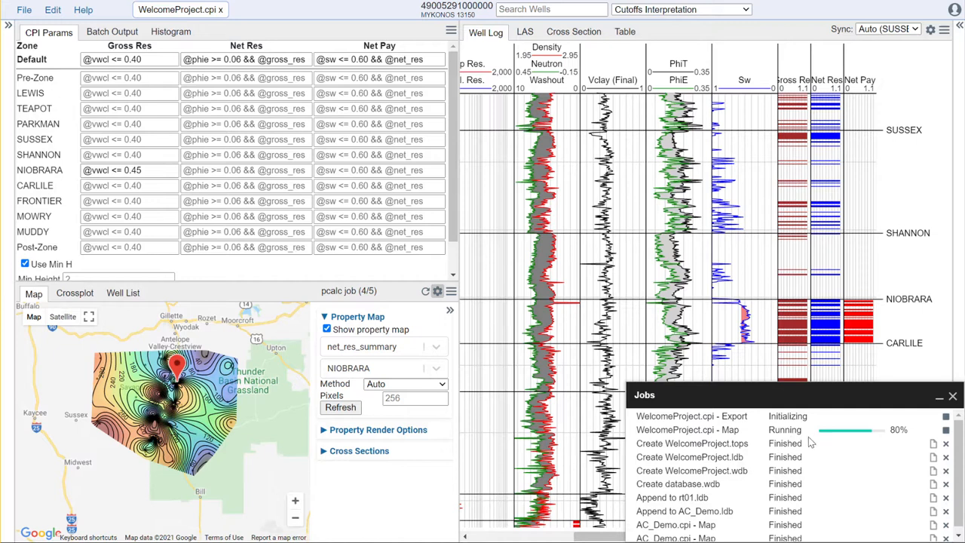
# Step: Compute and download the CPI summary spreadsheet for WelcomeProject.cpi, and minimize the jobs list
pyautogui.click(25, 11)
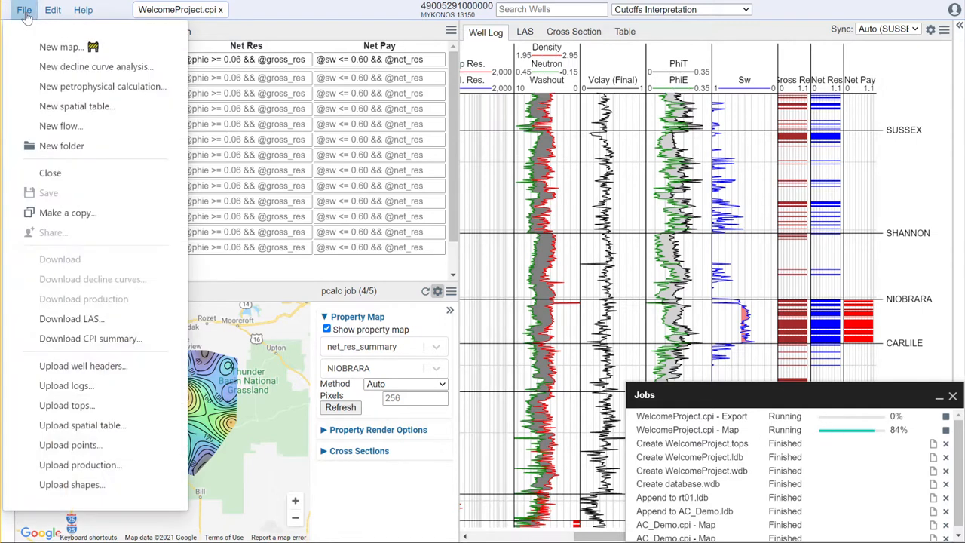
pyautogui.click(62, 340)
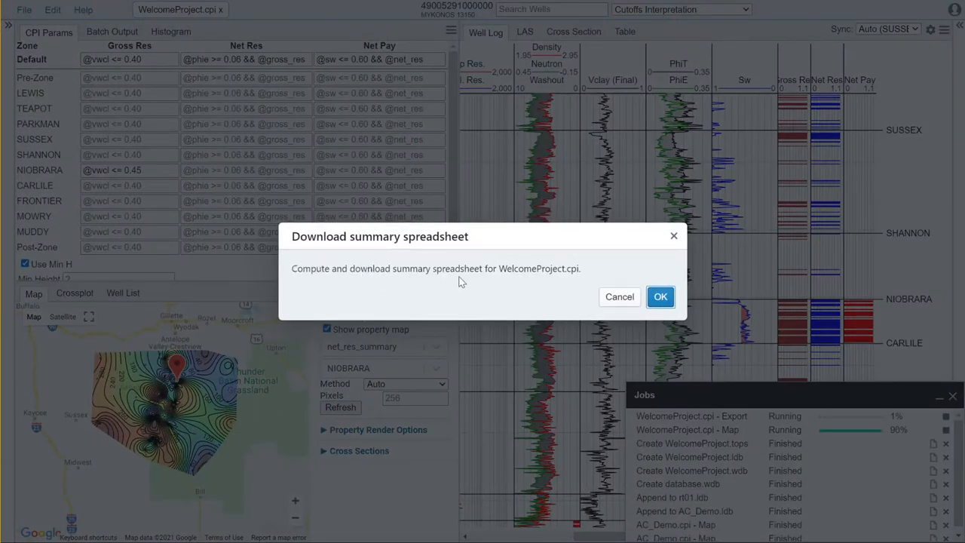
pyautogui.click(662, 298)
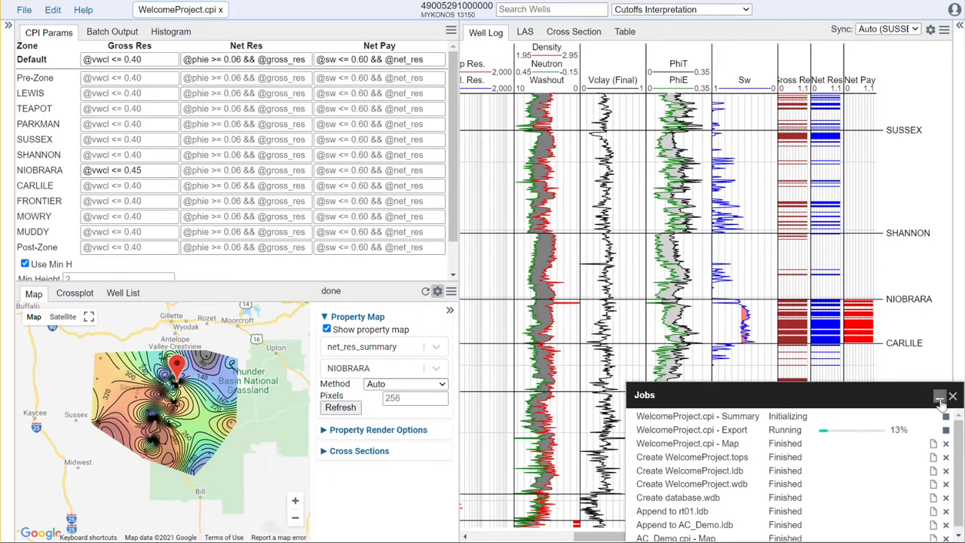
pyautogui.click(939, 398)
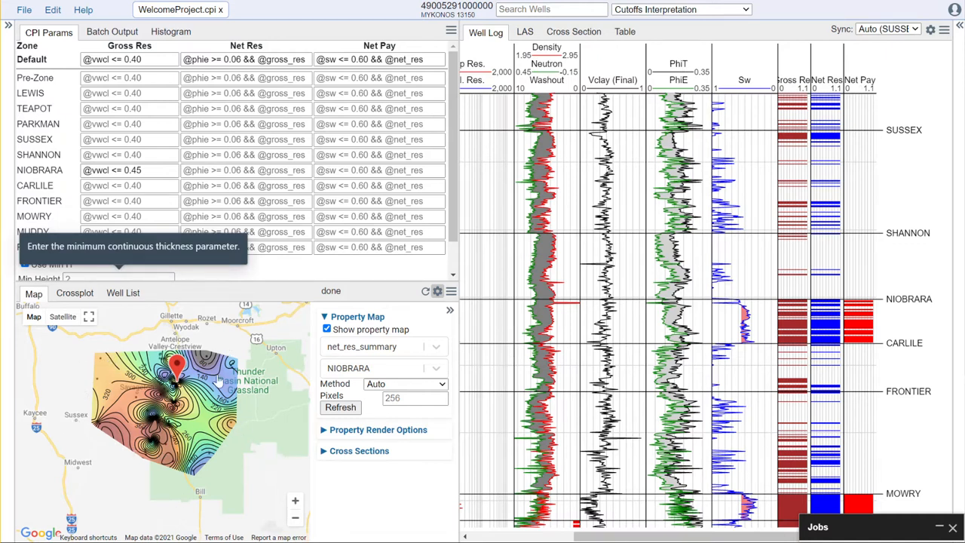
# Step: Expand the property render options, keep the turbo color palette, and try inverting the palette
pyautogui.click(323, 430)
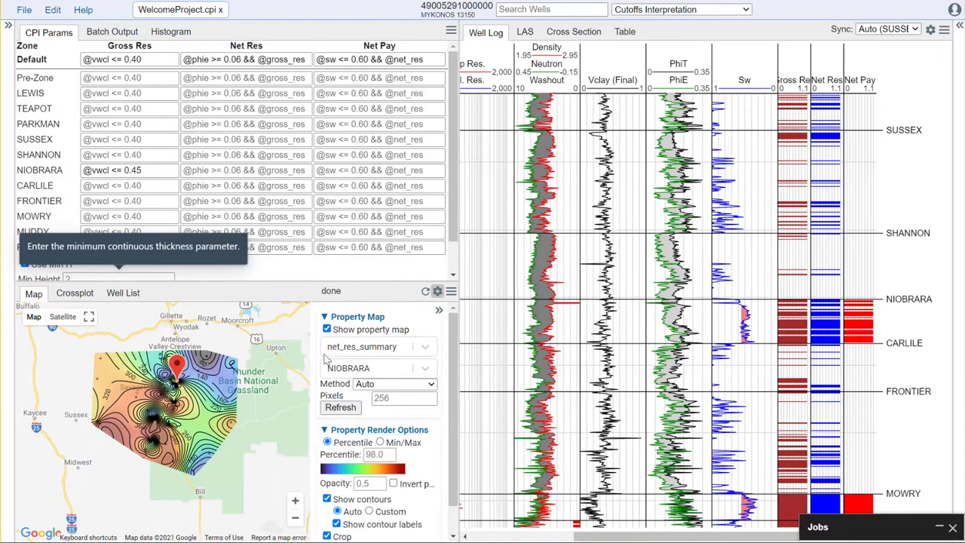
pyautogui.scroll(-1, 352, 436)
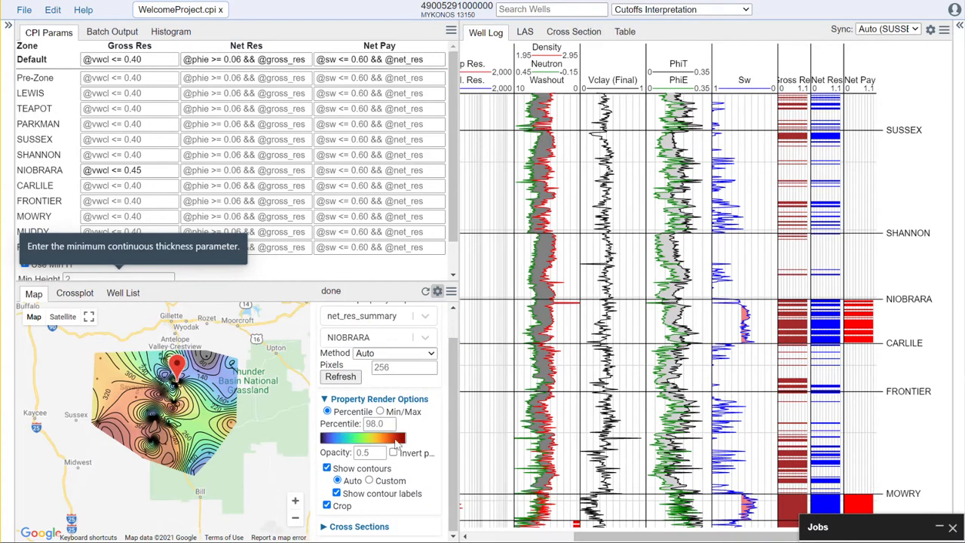
pyautogui.click(390, 439)
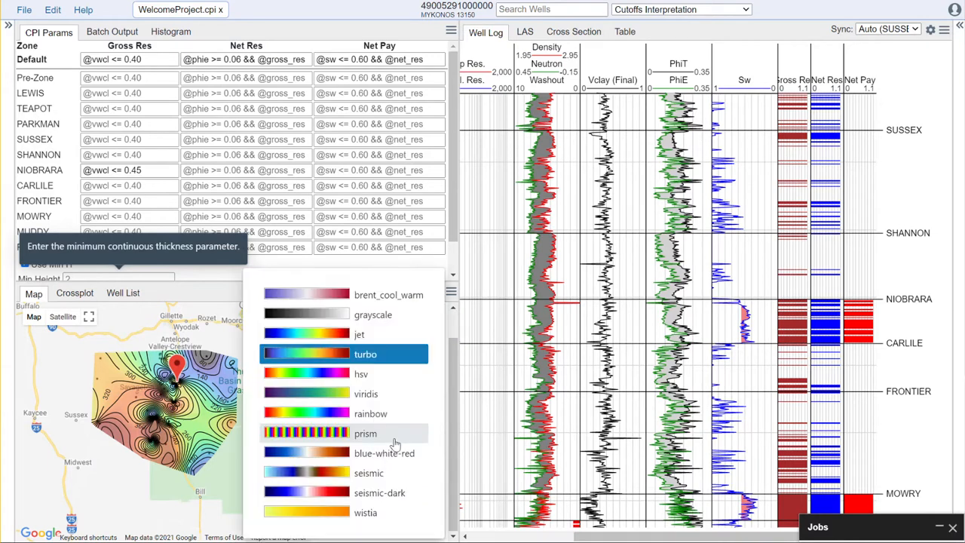
pyautogui.click(324, 354)
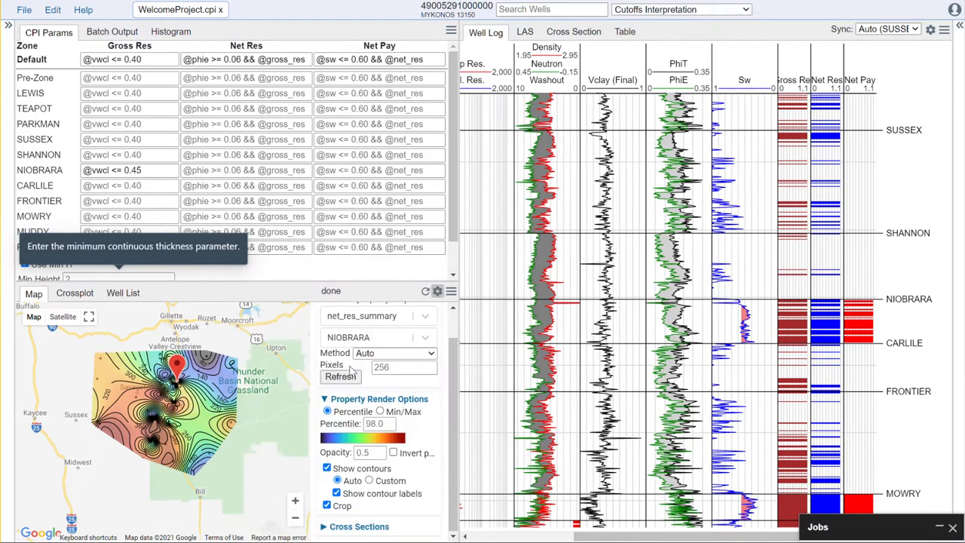
pyautogui.click(394, 453)
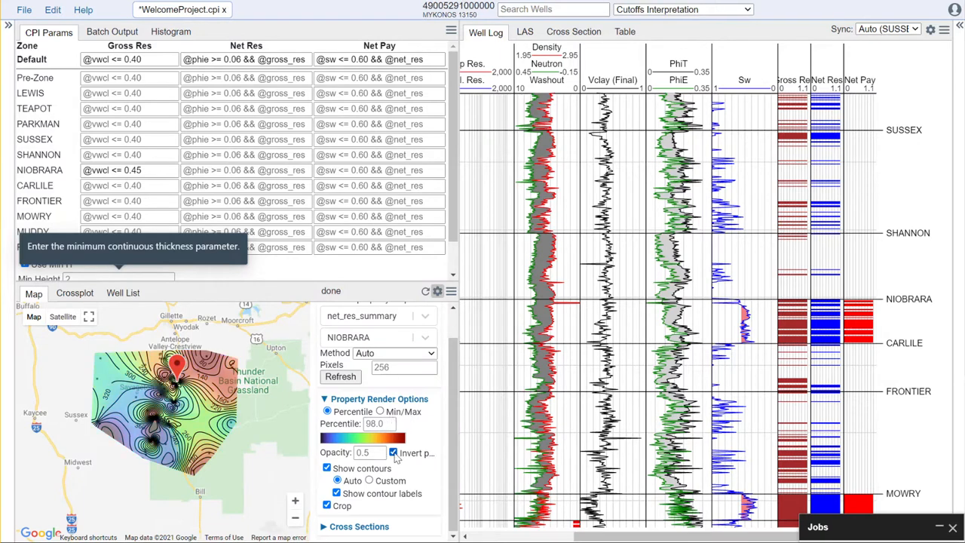
pyautogui.click(394, 453)
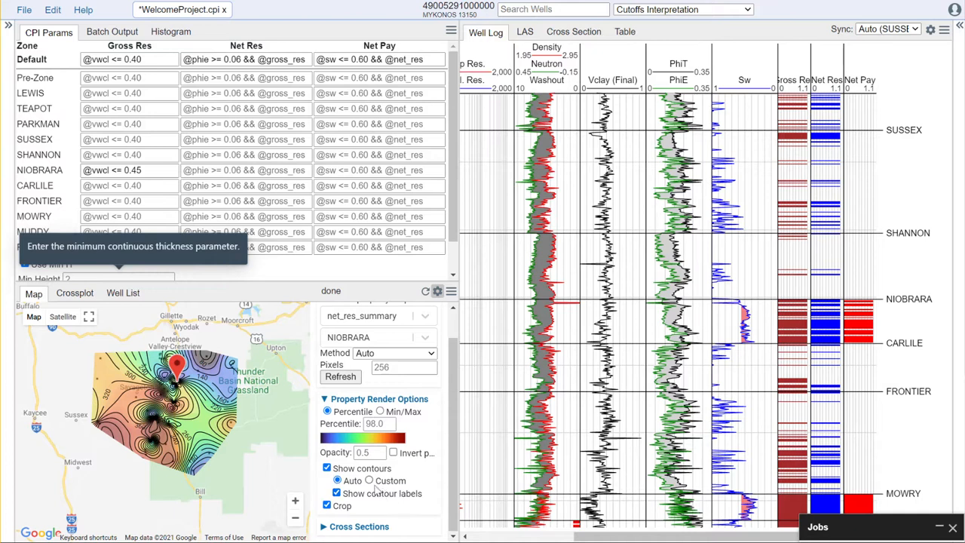
# Step: Switch the property map to custom contours and turn off cropping
pyautogui.click(370, 481)
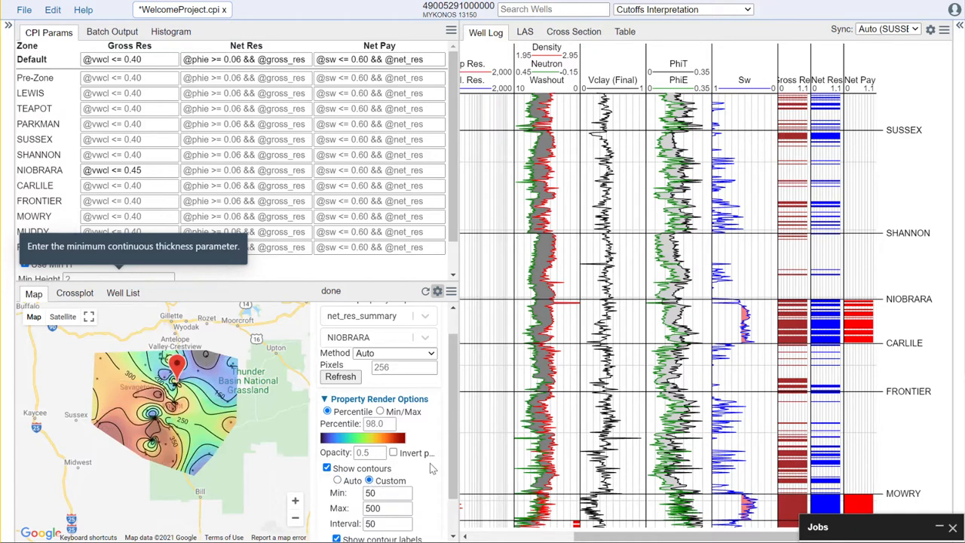
pyautogui.moveTo(433, 497); pyautogui.dragTo(453, 497)
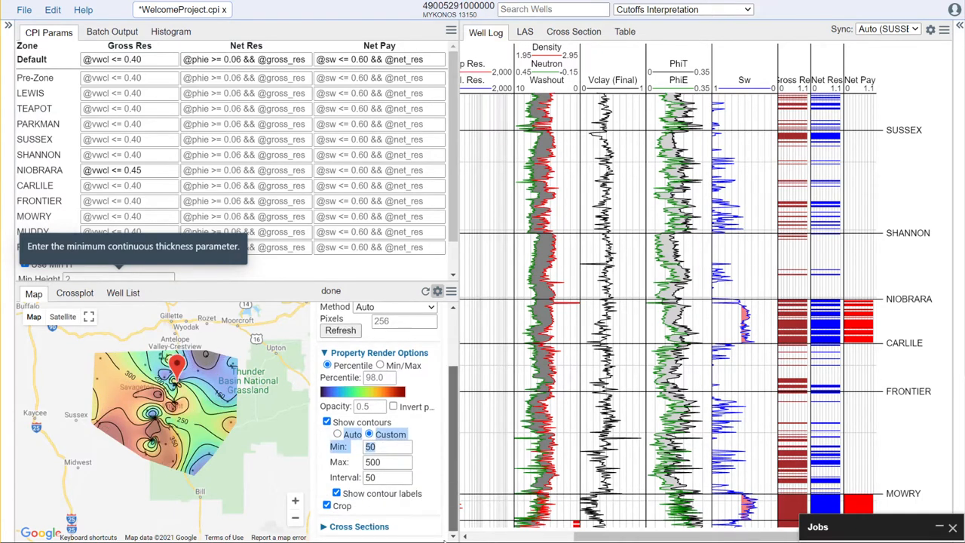
pyautogui.click(328, 506)
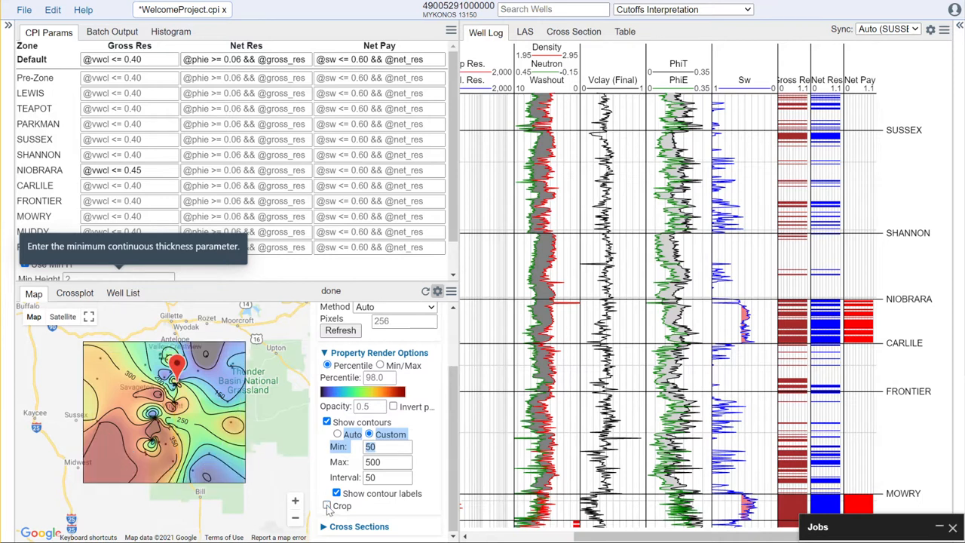
pyautogui.click(328, 506)
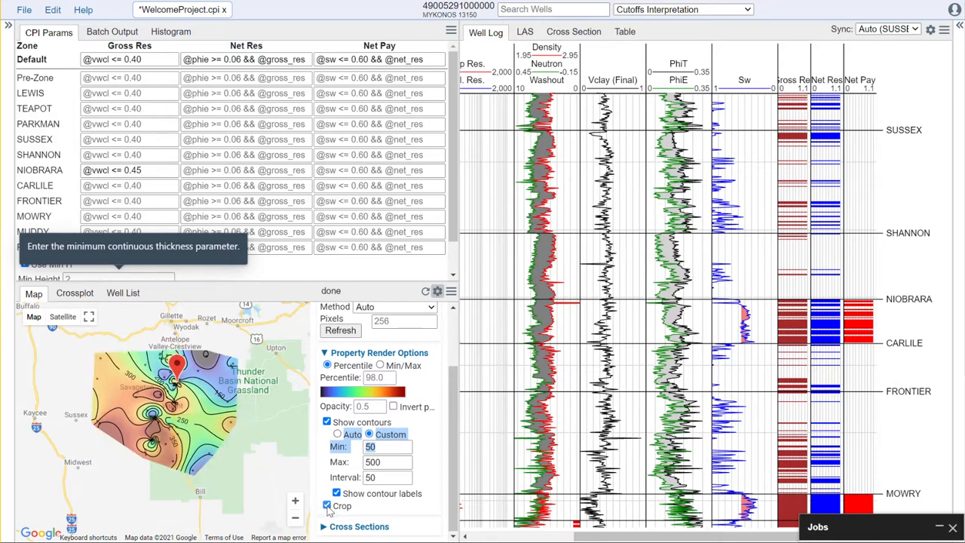
pyautogui.click(327, 506)
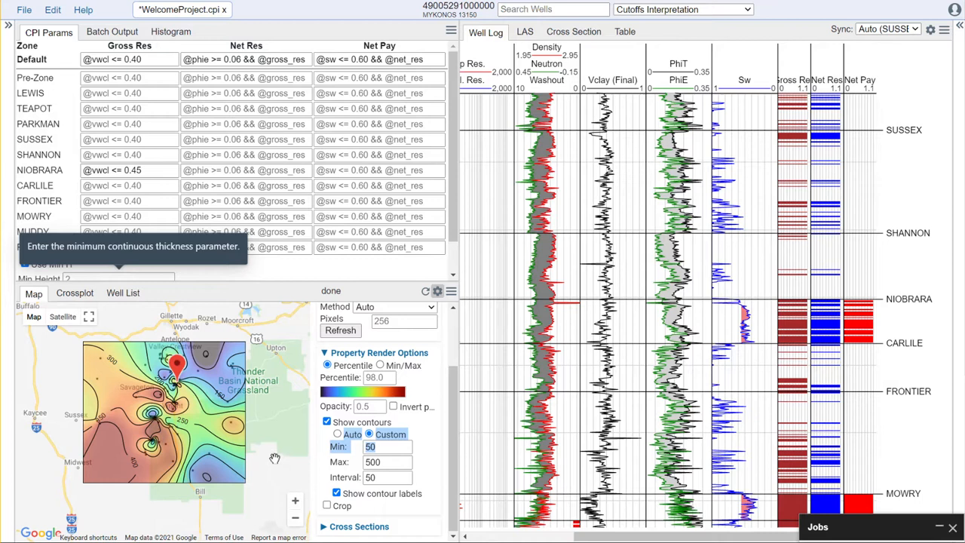